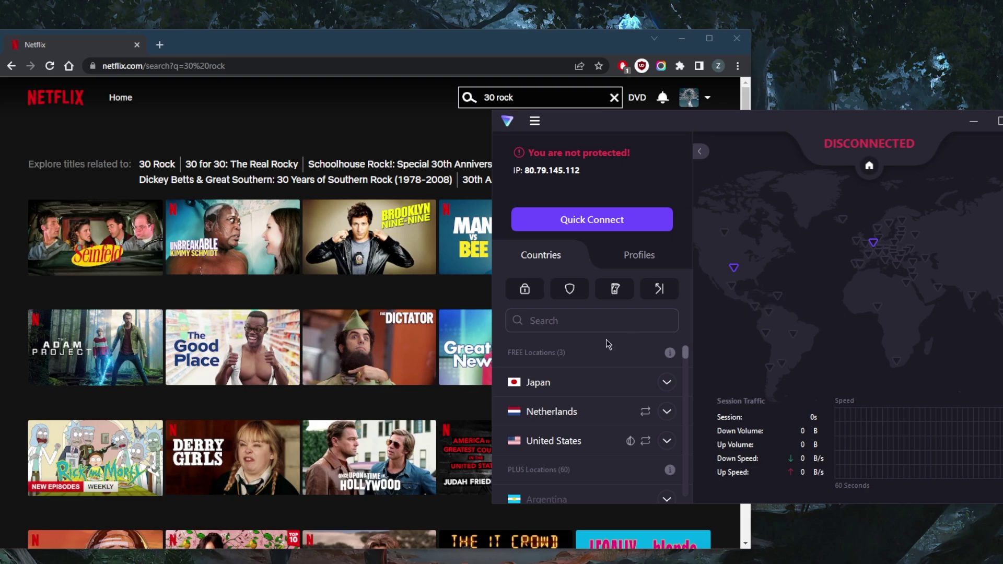
Replace the '30 rock' Netflix search with 'sing 2', correcting the mistyped letters.
left_click(521, 97)
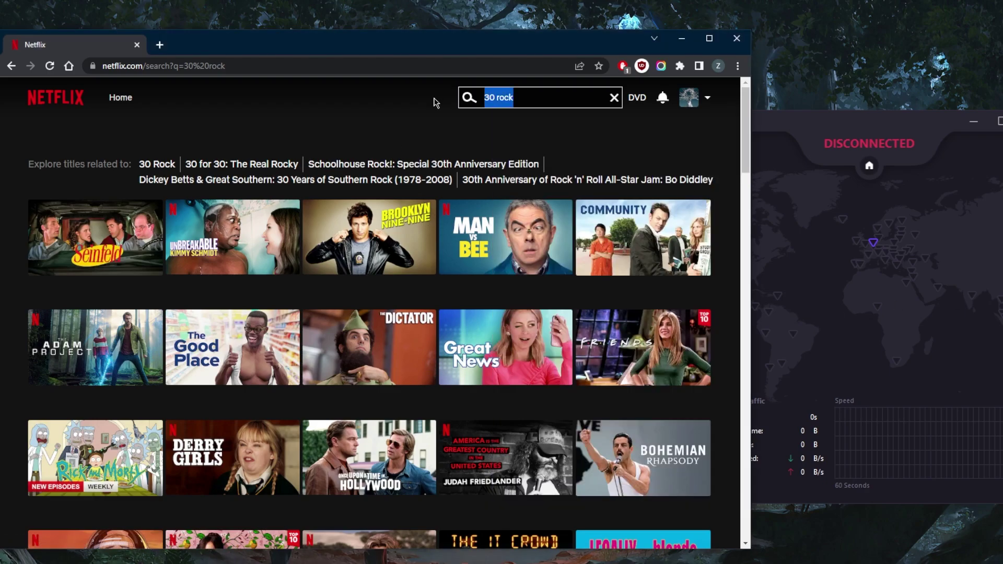
type("sinfg")
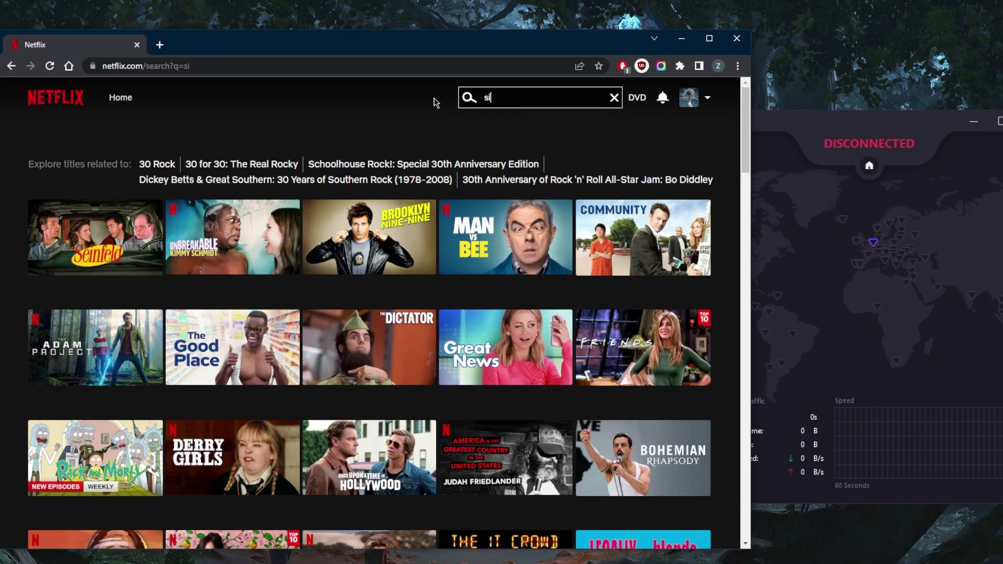
key("BackSpace")
key("BackSpace")
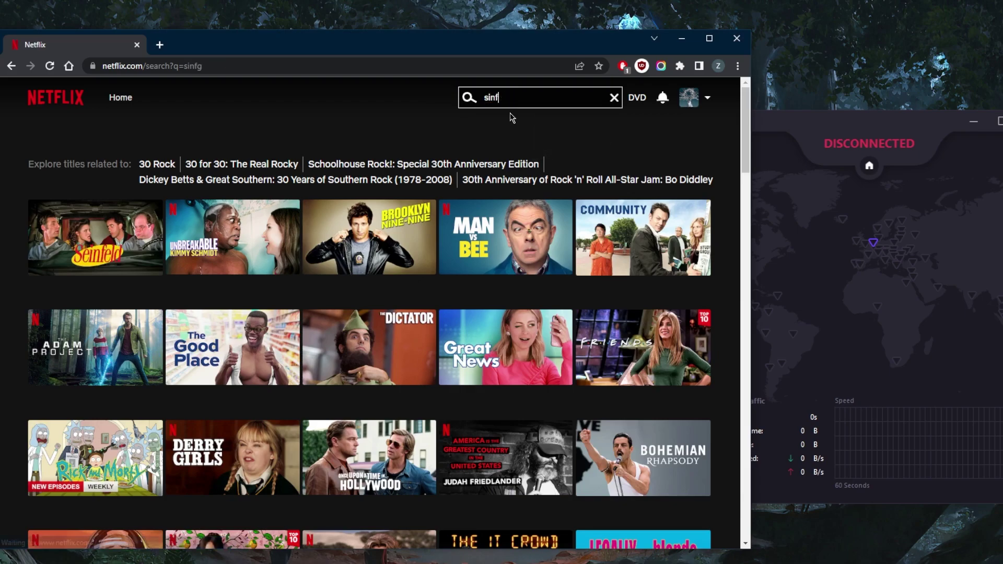
type("g 2")
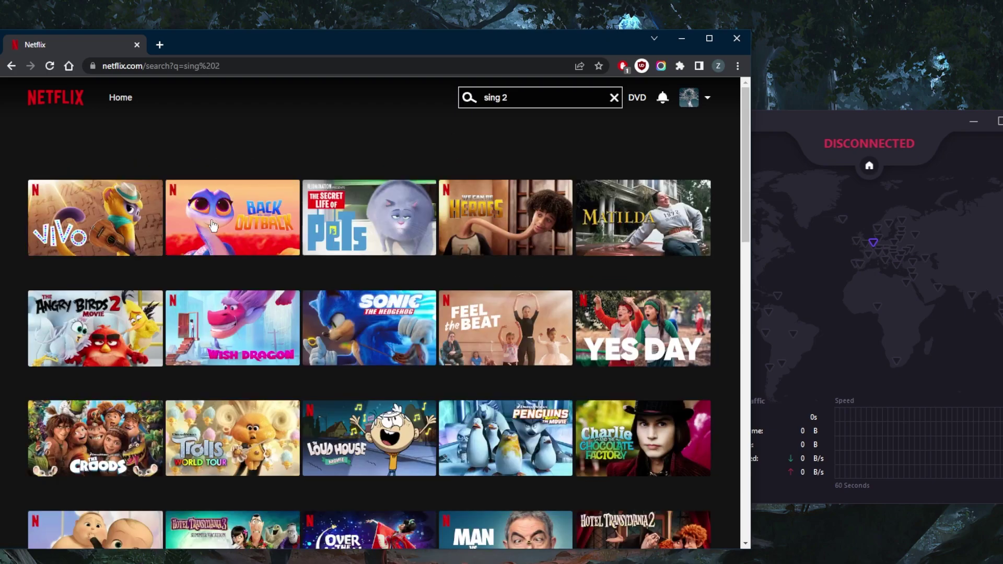
left_click(831, 309)
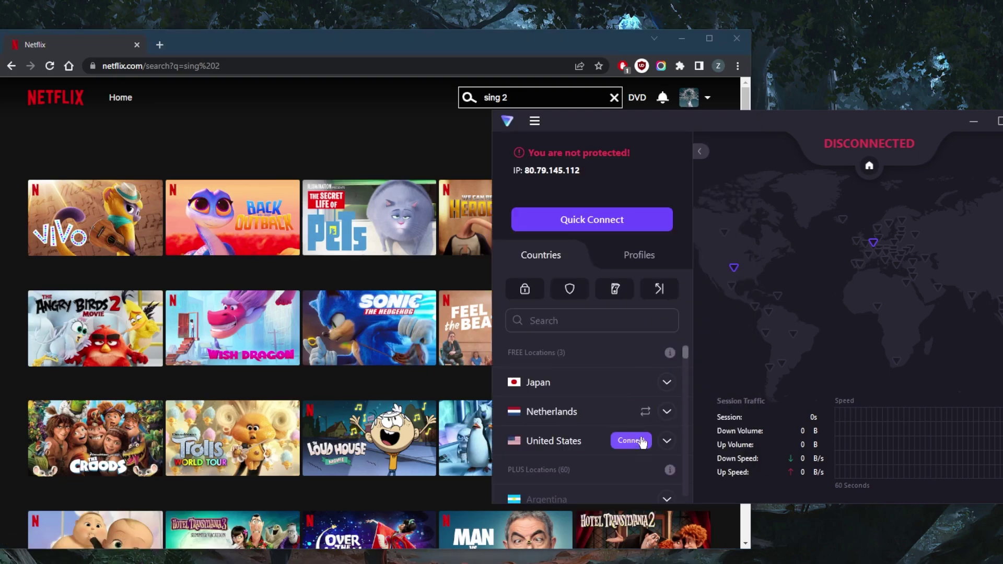
Connect Proton VPN to the United States free server US-FREE#15 and browse the server list.
left_click(632, 441)
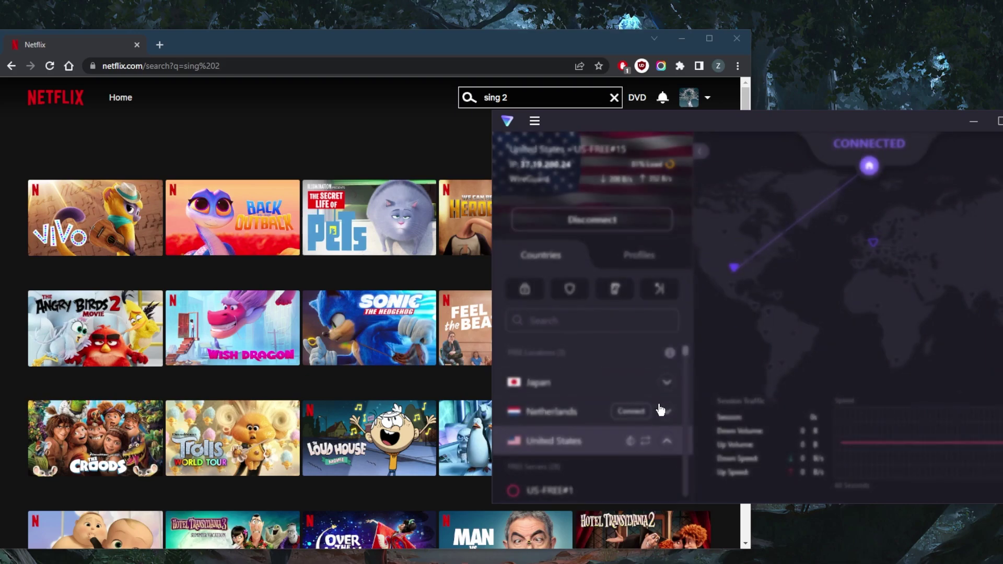
scroll(666, 413, "down", 1)
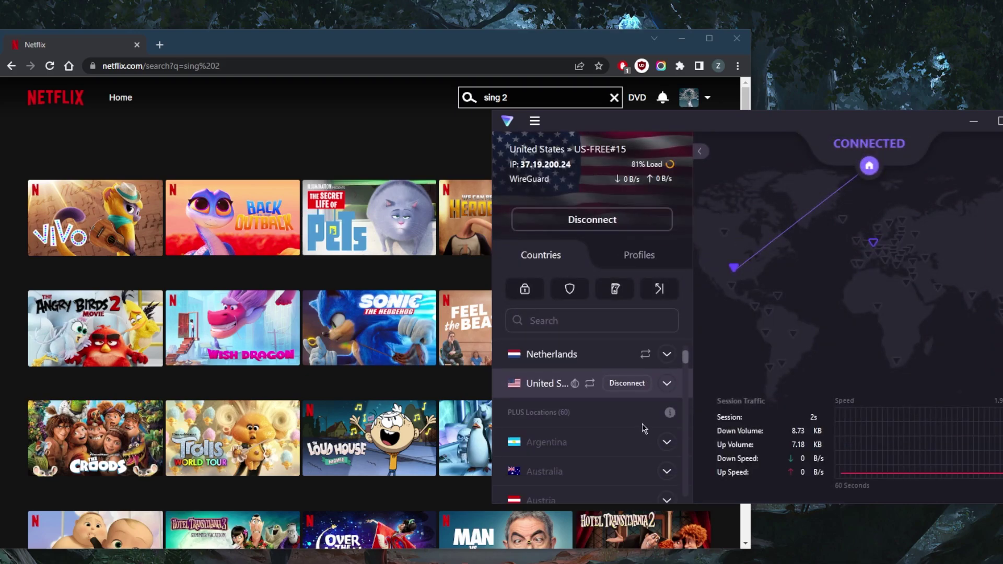
scroll(609, 425, "down", 8)
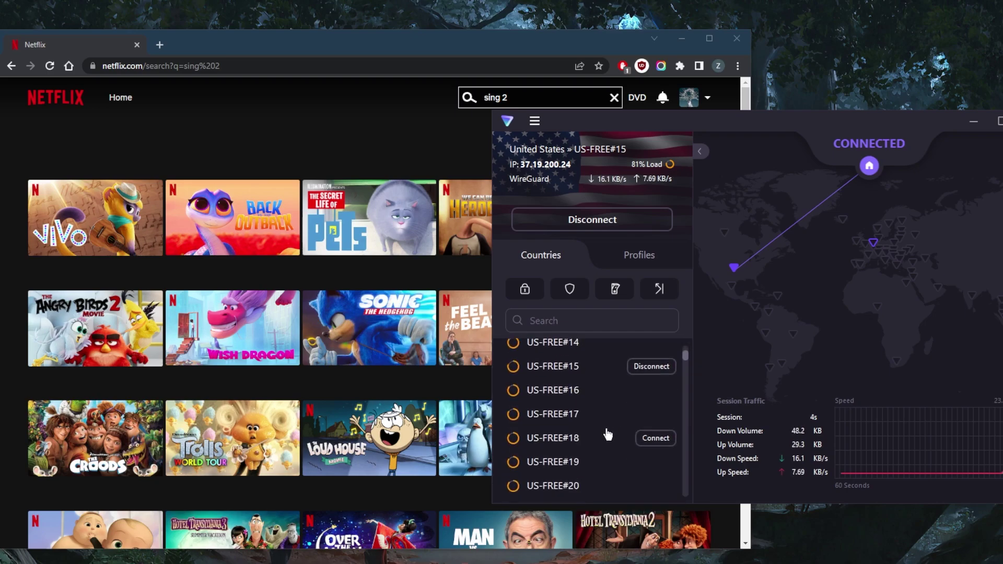
scroll(575, 422, "down", 3)
scroll(577, 422, "up", 5)
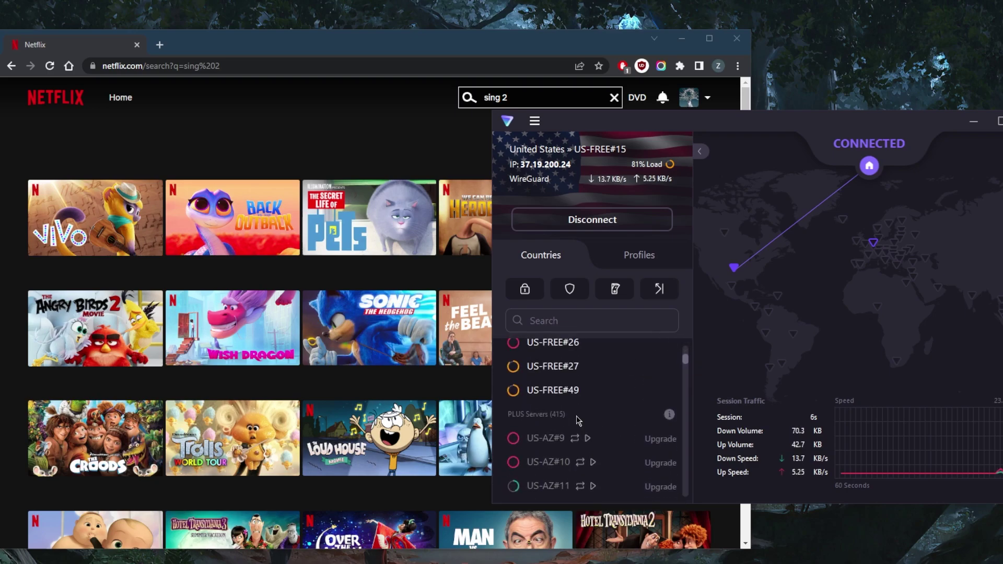
scroll(577, 421, "up", 7)
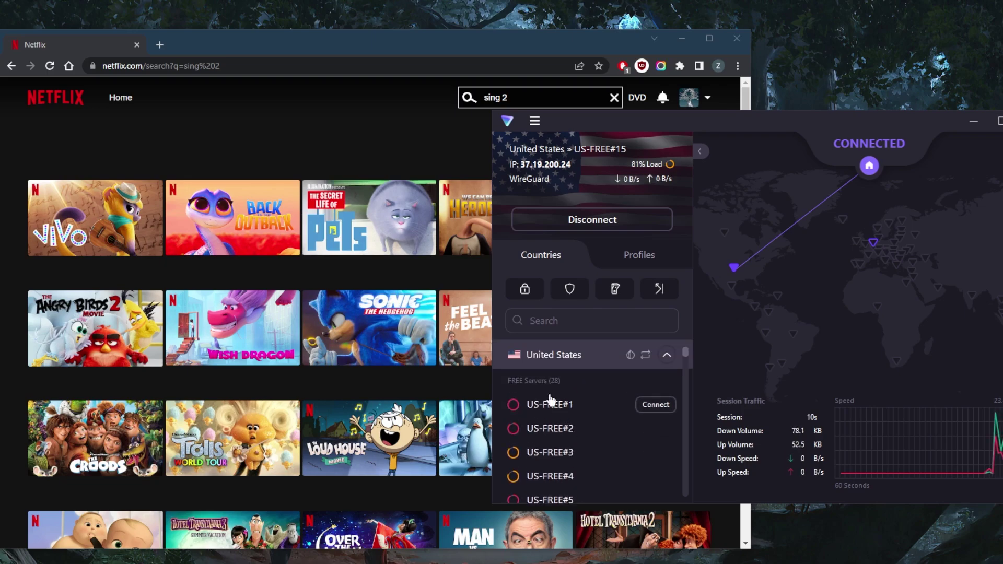
Reload the 'sing 2' results so Sing 2 appears, and dismiss the membership-ending notice.
left_click(46, 68)
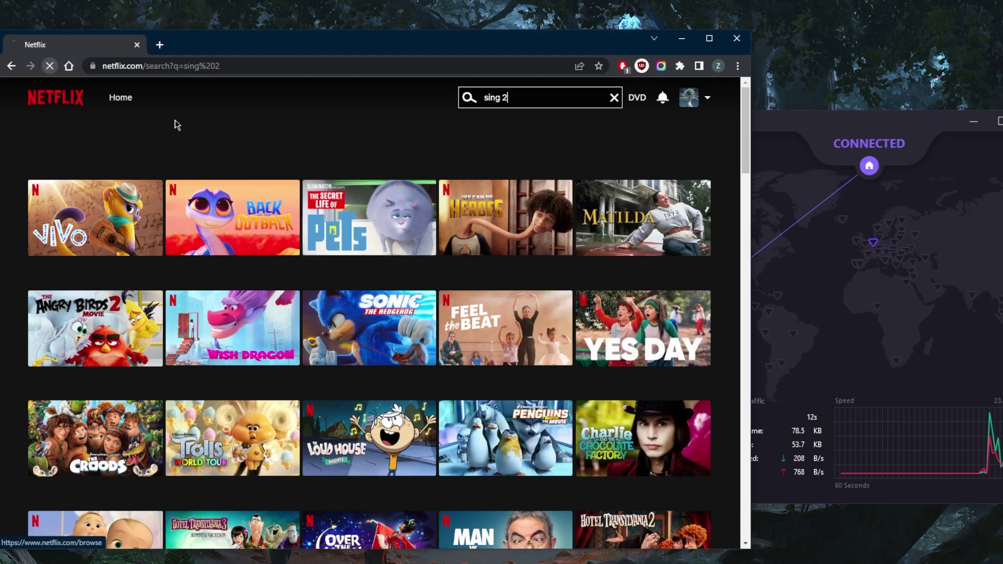
left_click(817, 298)
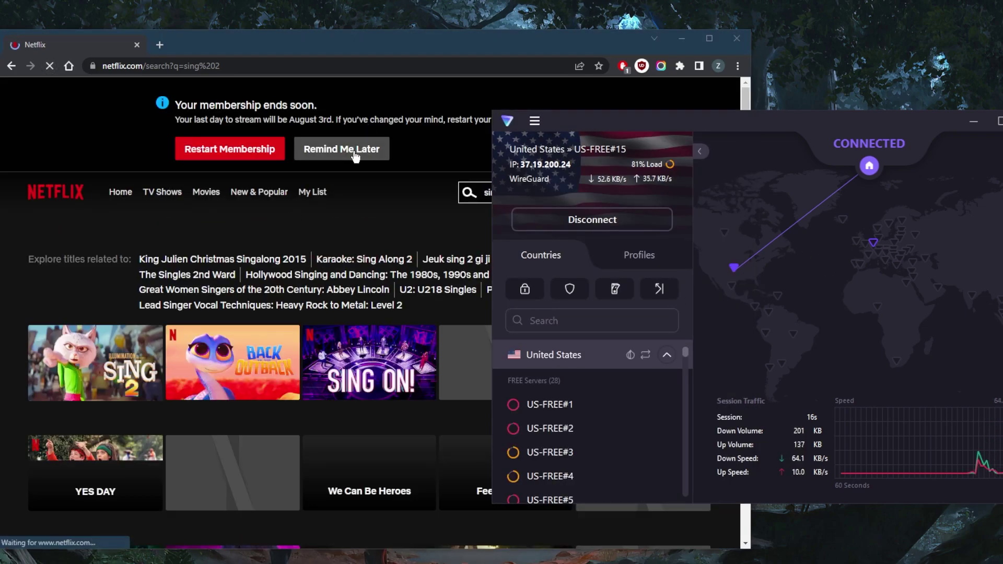
left_click(368, 147)
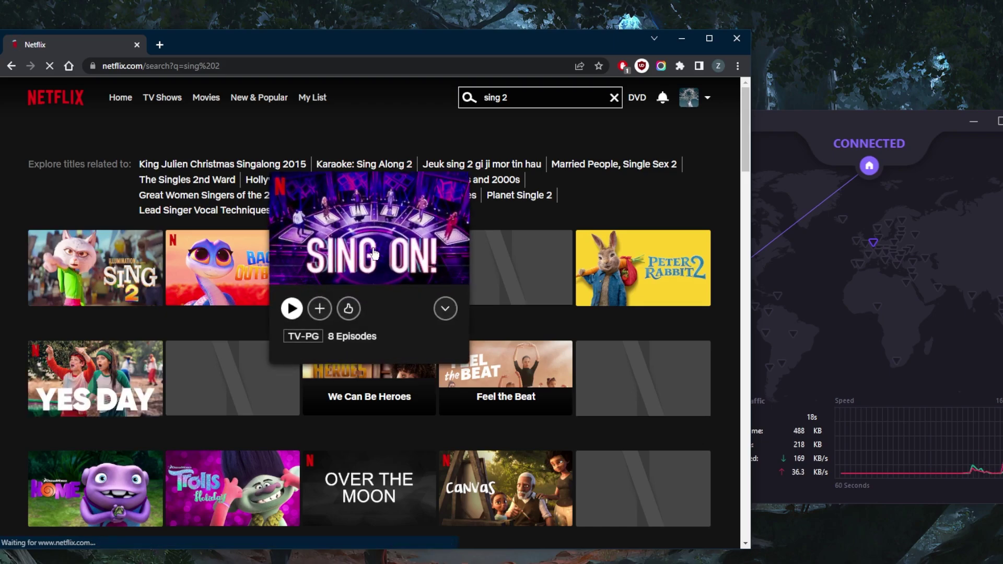
mouse_move(114, 273)
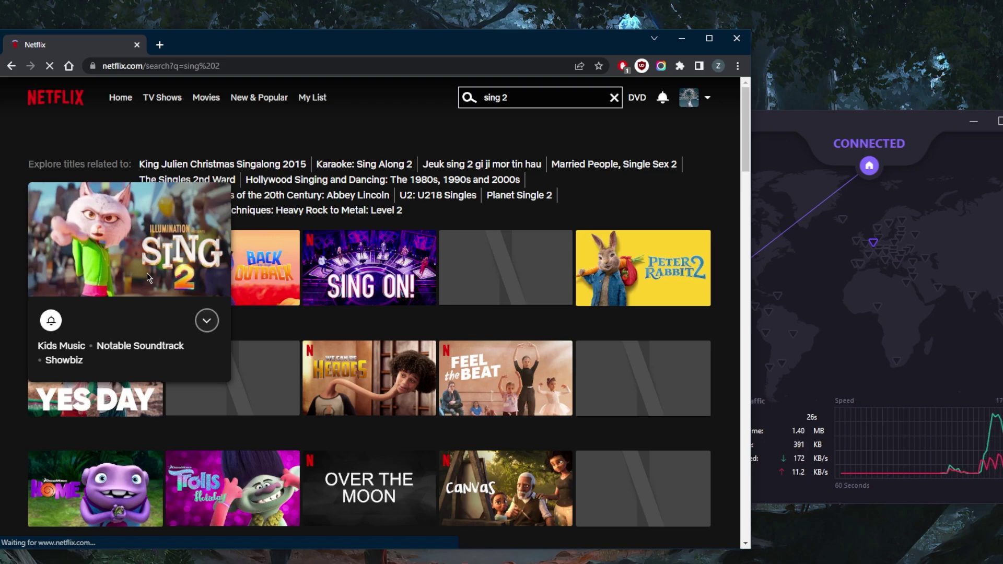
left_click(833, 266)
Switch Proton VPN to the free United States server US-FREE#10.
scroll(577, 448, "down", 3)
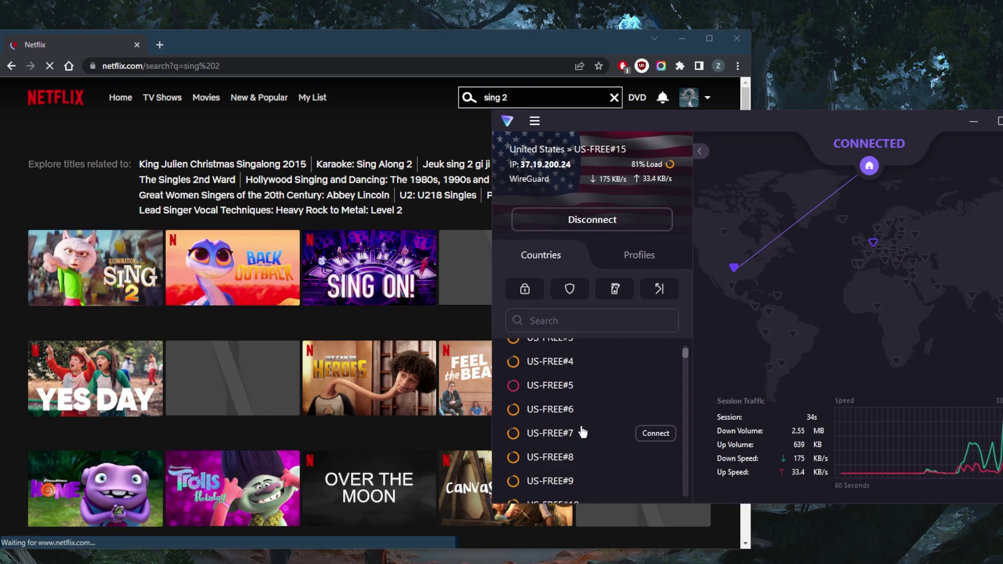
scroll(585, 431, "down", 4)
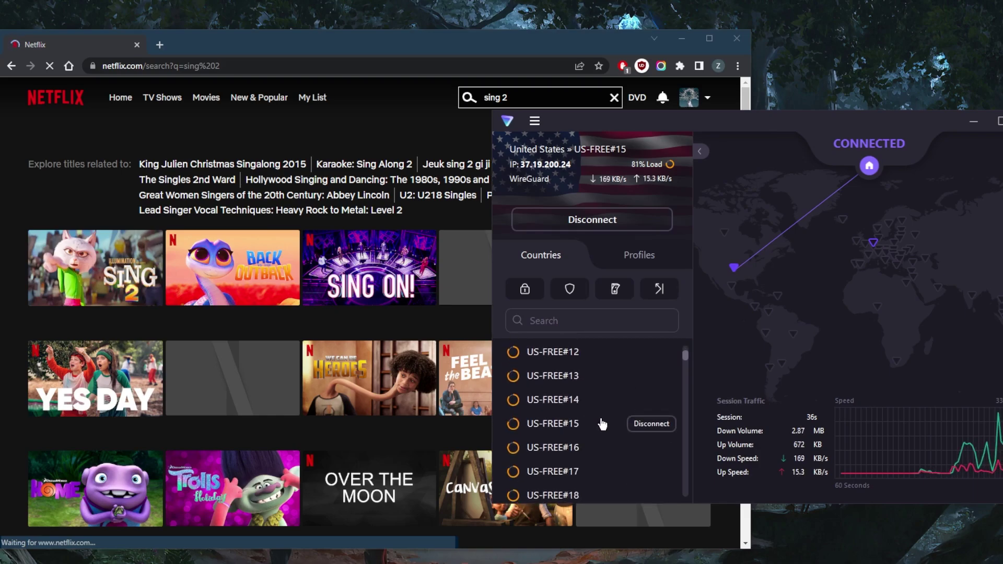
scroll(603, 423, "up", 1)
left_click(660, 359)
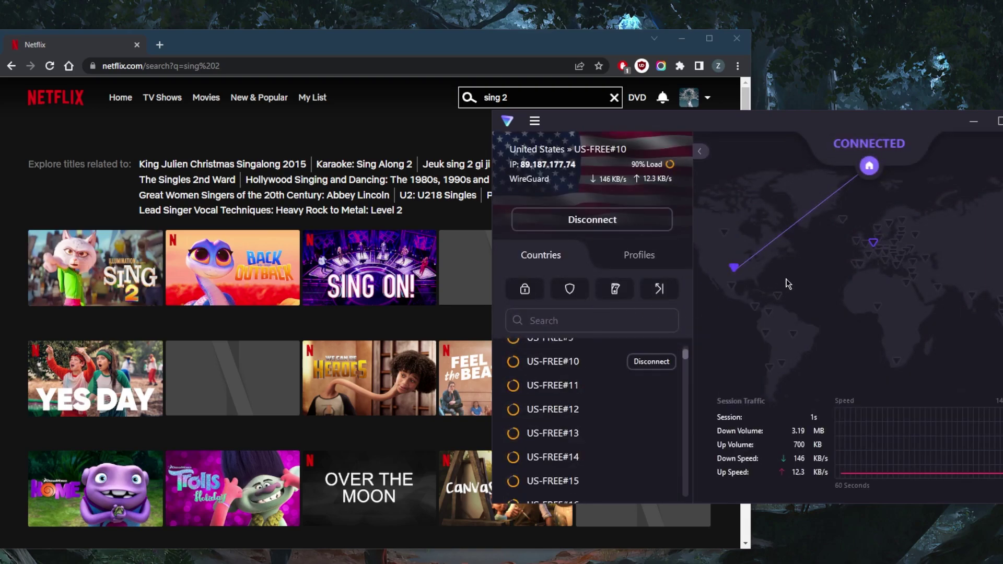
mouse_move(641, 395)
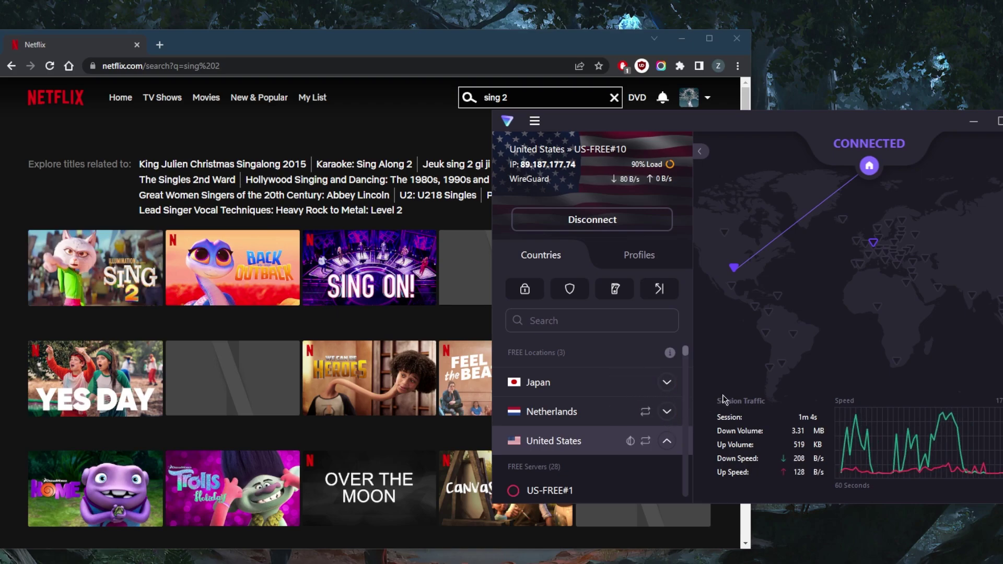
scroll(687, 360, "down", 5)
scroll(686, 364, "down", 5)
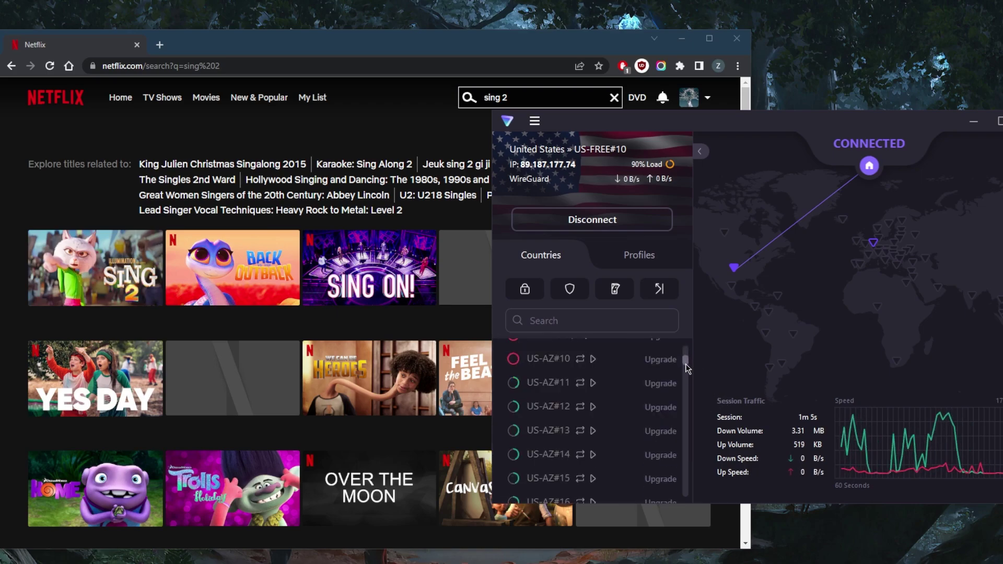
scroll(685, 366, "up", 2)
left_click_drag(683, 361, 685, 368)
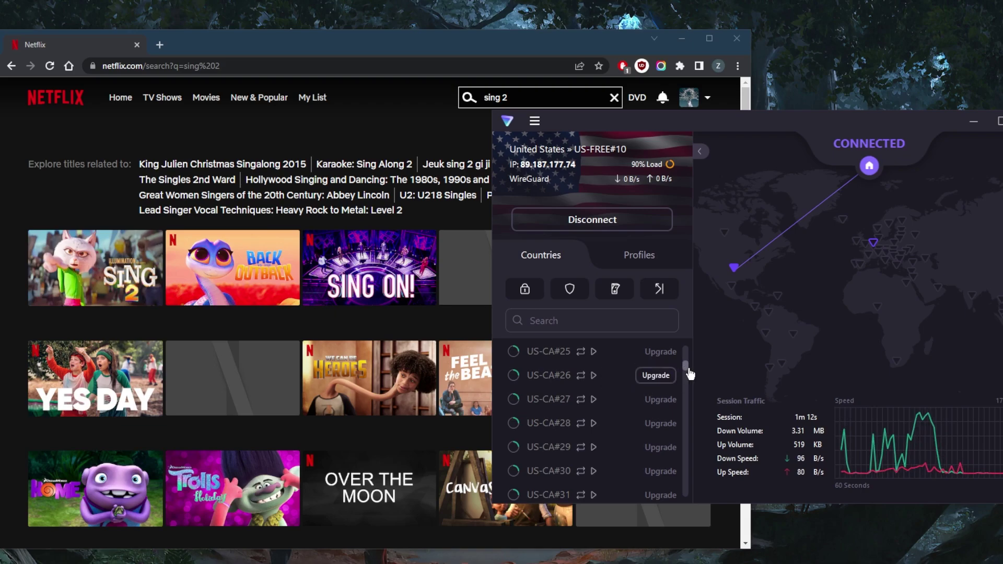
scroll(687, 365, "up", 1)
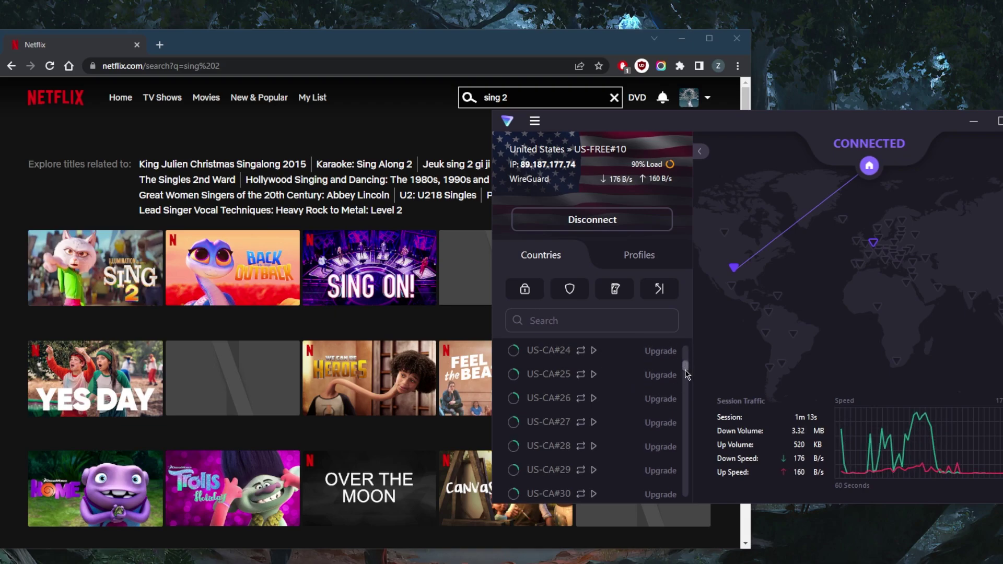
left_click_drag(685, 369, 685, 352)
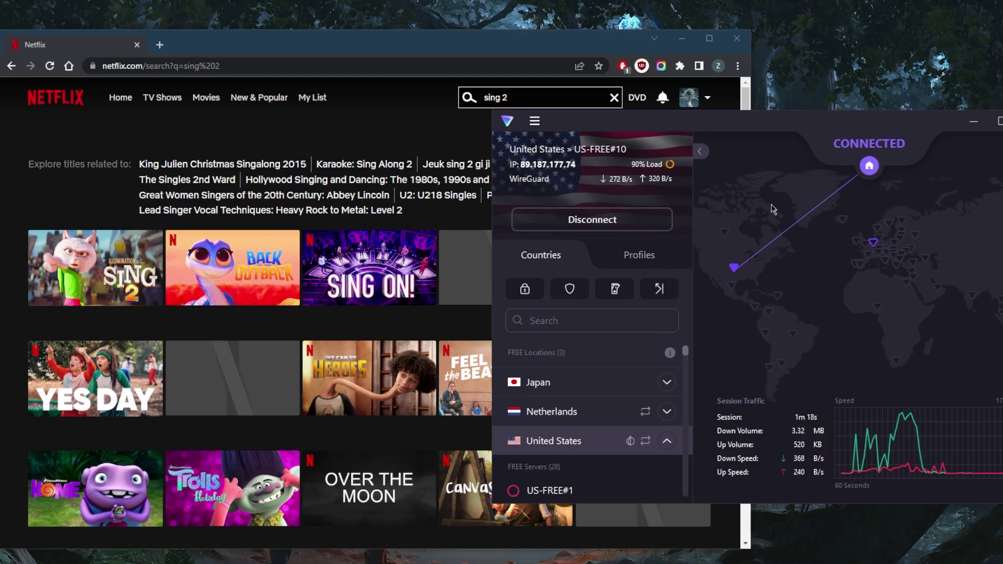
Disconnect Proton VPN, connect ExpressVPN to USA - Washington DC, and reload the 'sing 2' search.
left_click(976, 123)
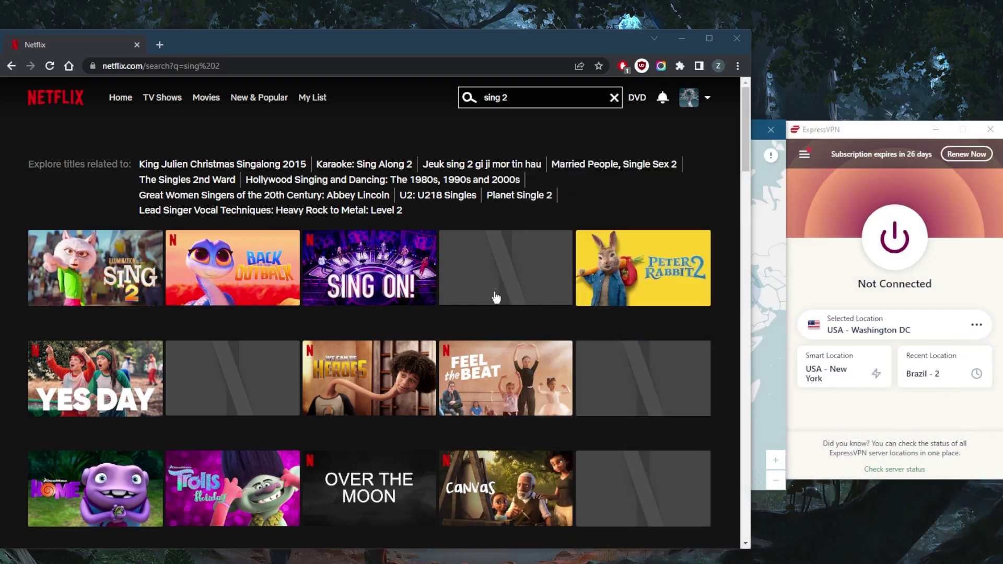
left_click(894, 237)
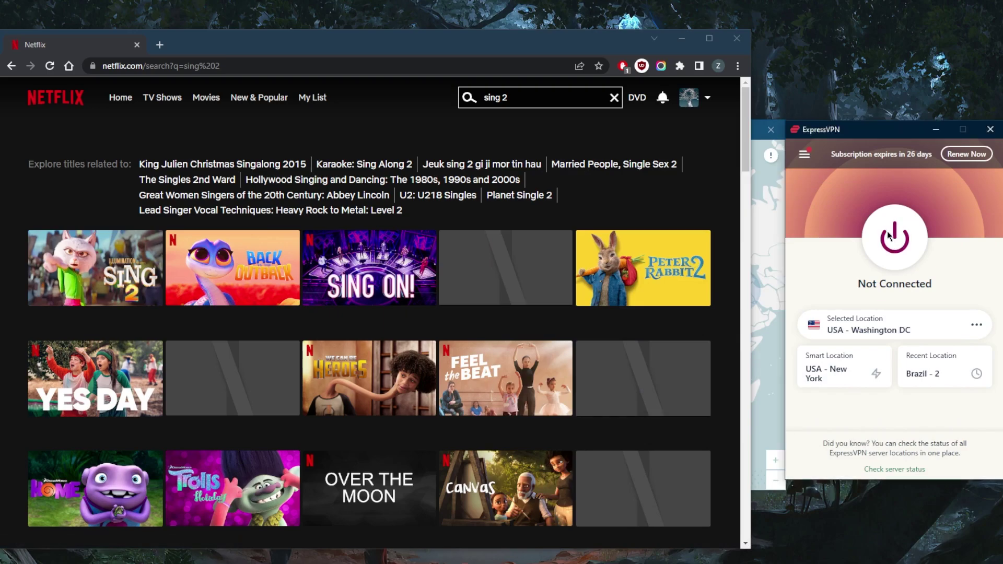
left_click(781, 223)
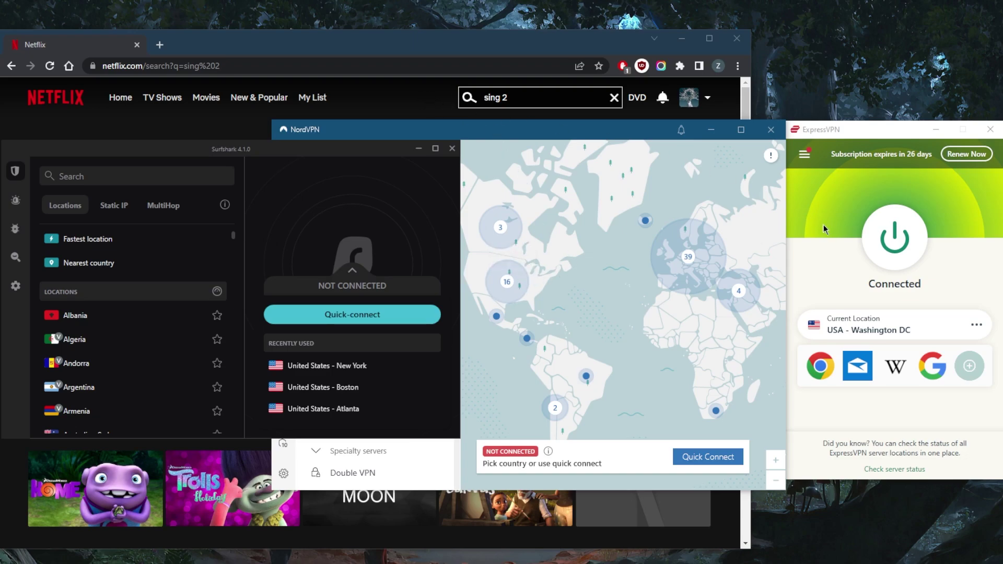
left_click(319, 109)
left_click(50, 66)
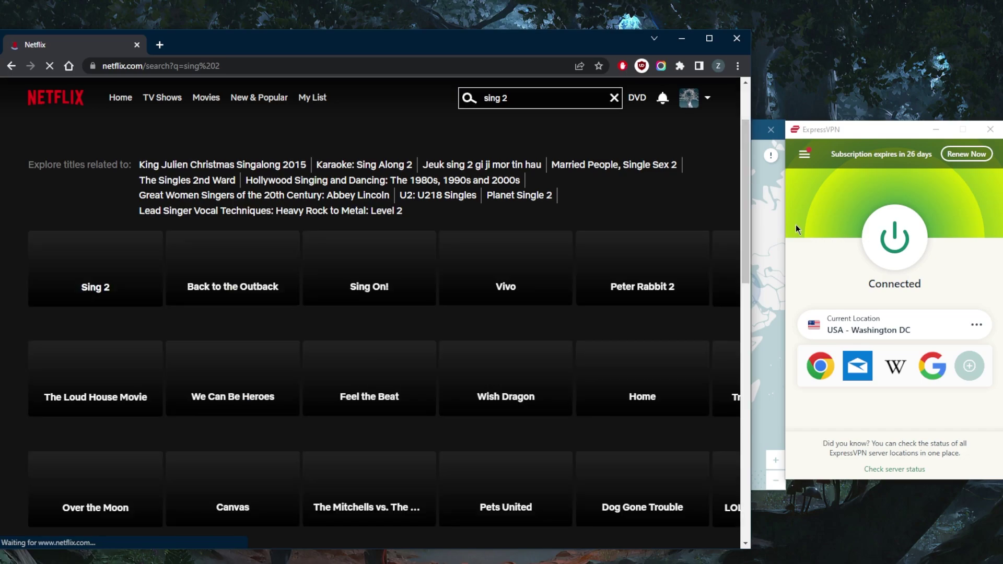
Dismiss the membership banner, set a Remind Me reminder on Sing 2, and disconnect ExpressVPN.
left_click(342, 149)
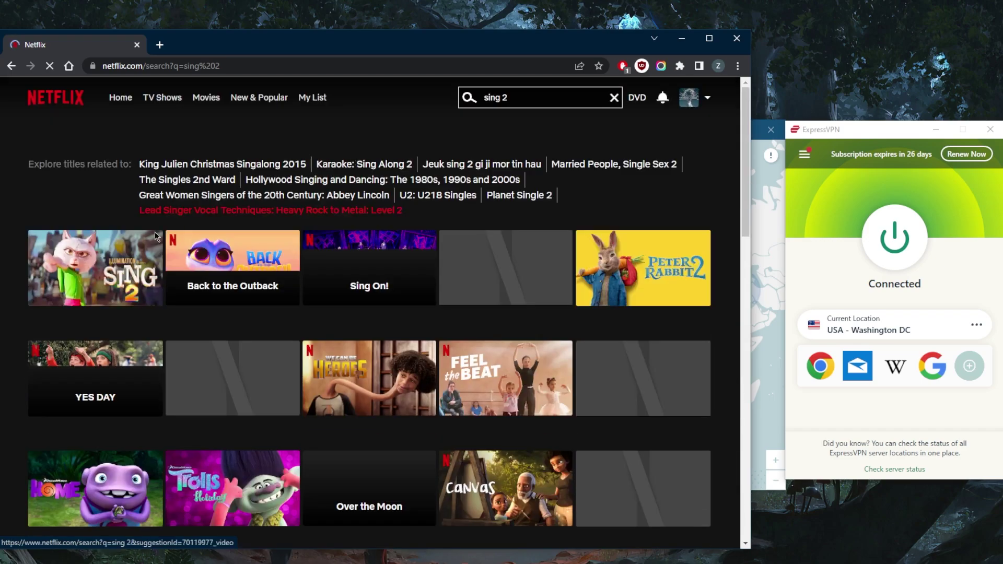
mouse_move(93, 245)
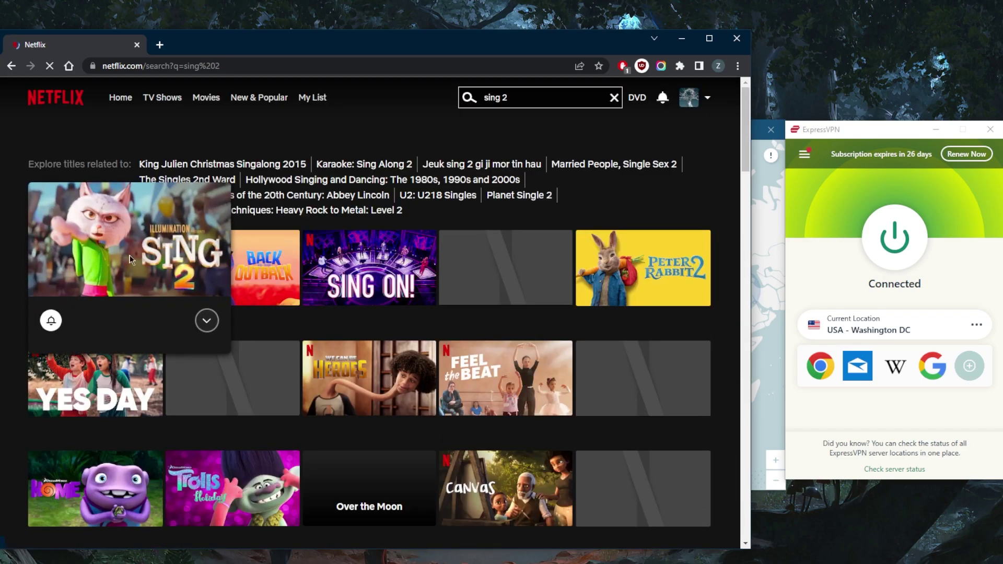
mouse_move(291, 269)
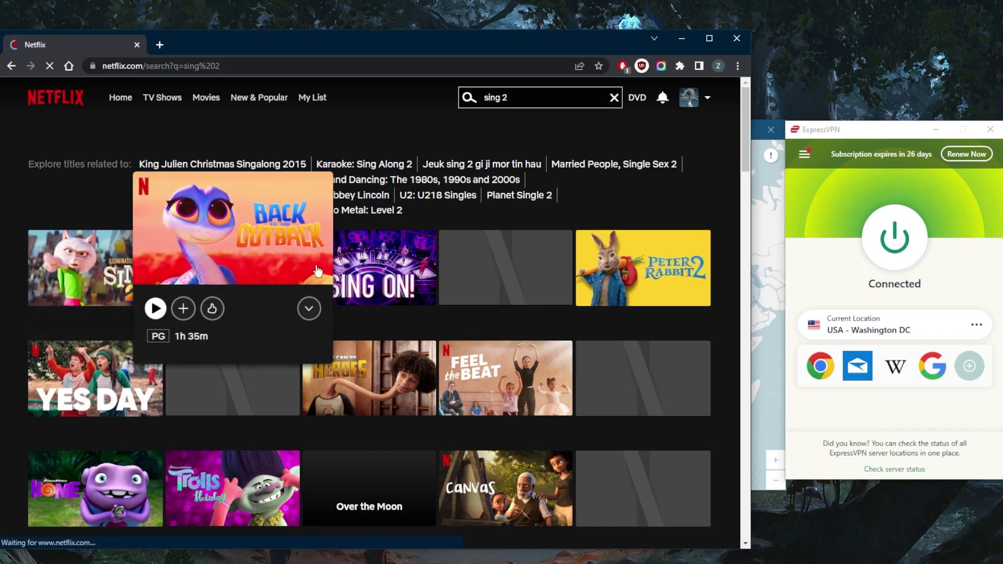
mouse_move(145, 276)
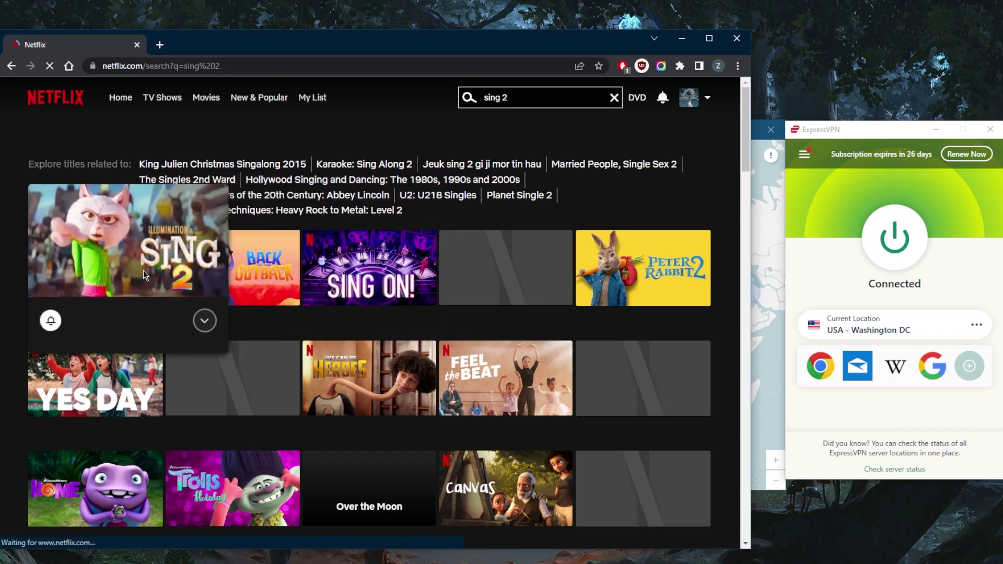
mouse_move(460, 289)
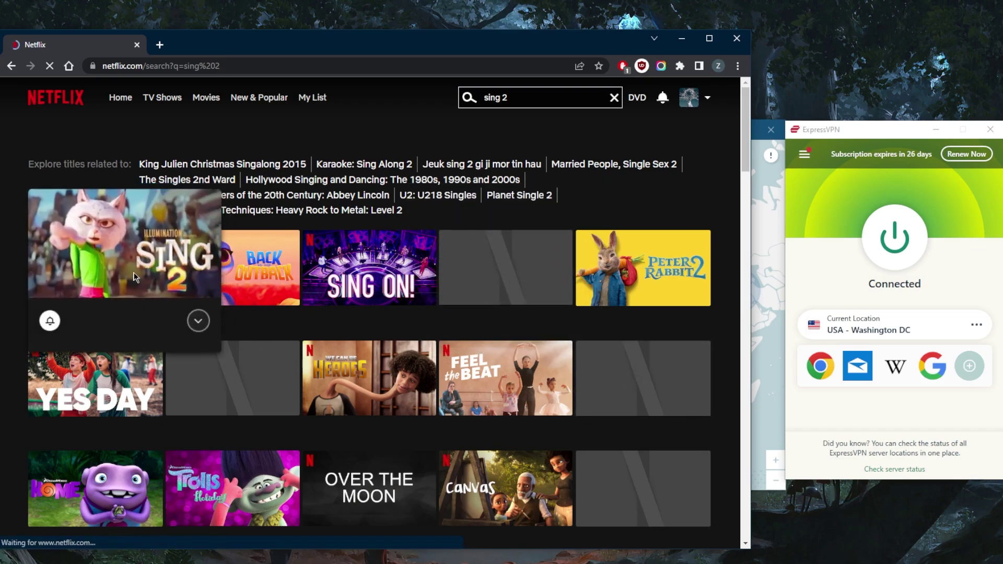
left_click(51, 322)
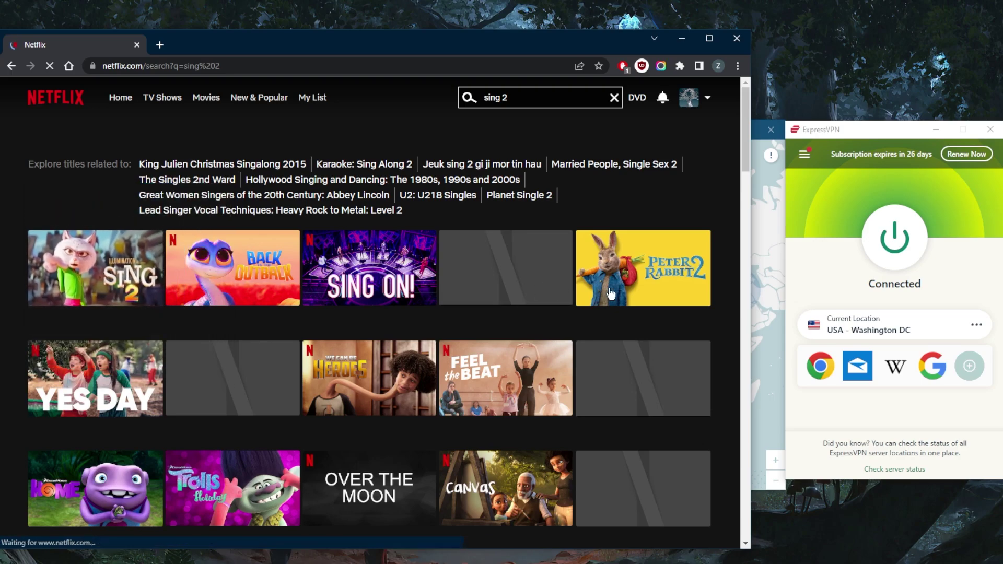
left_click(868, 238)
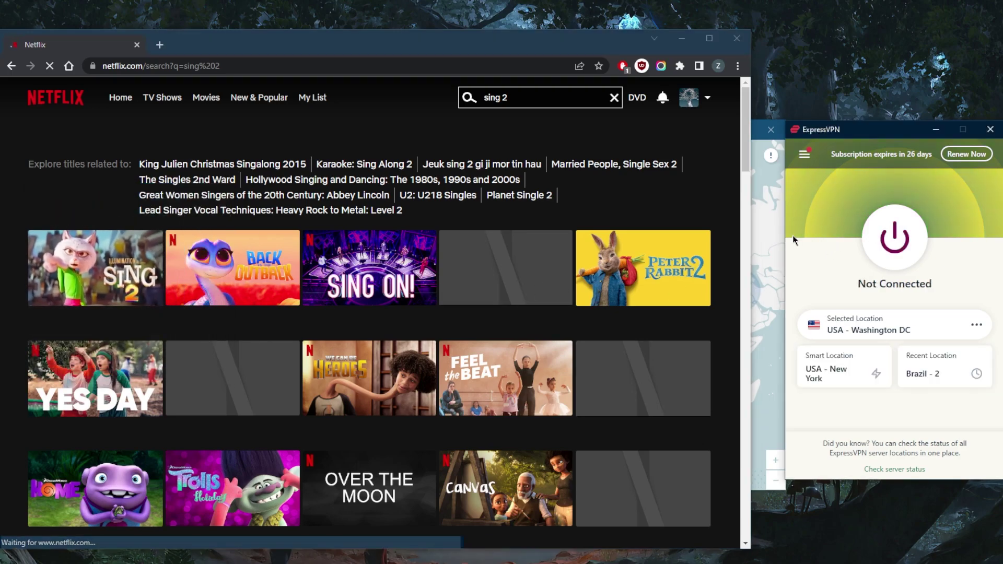
Connect ExpressVPN to USA - New Jersey - 1 and return to the Netflix window.
left_click(805, 153)
left_click(825, 175)
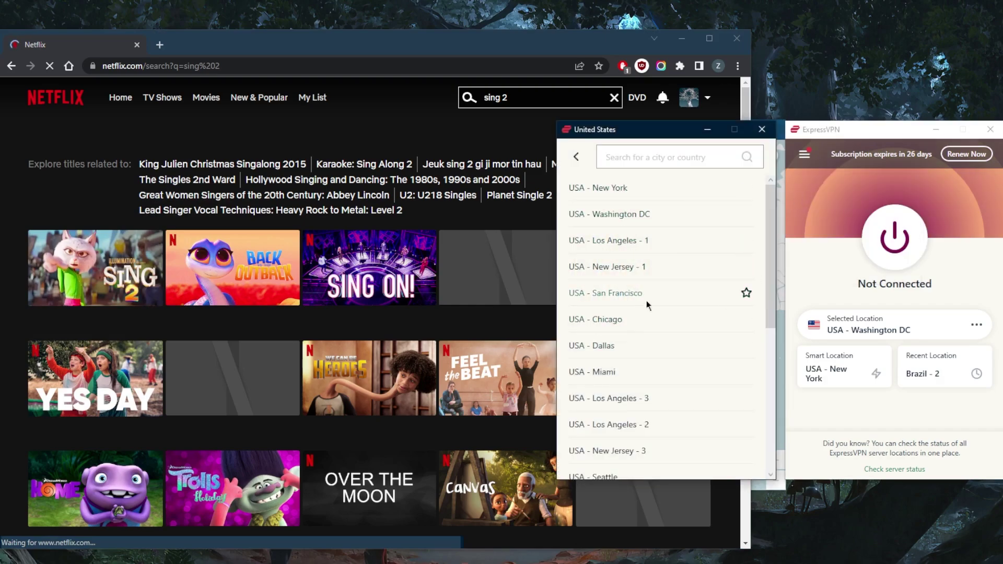
left_click(637, 267)
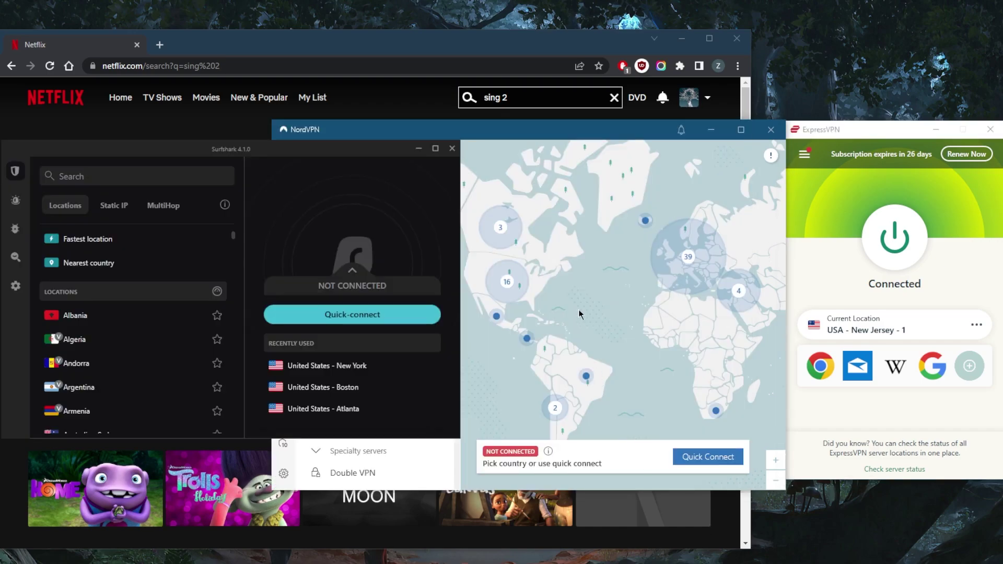
left_click(456, 50)
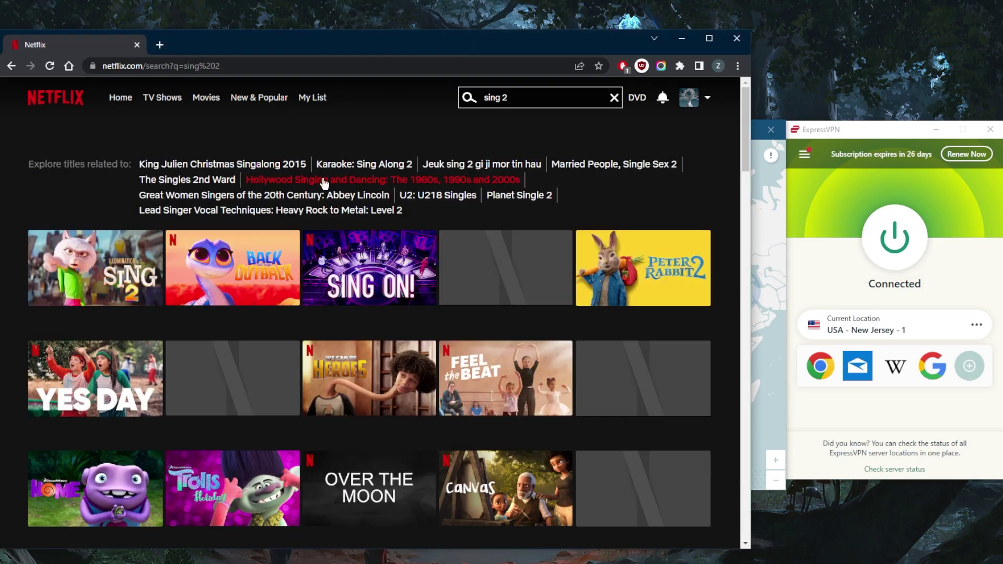
Reload the 'sing 2' results over New Jersey and preview Sing 2, now playable (PG, 1h 49m).
left_click(52, 67)
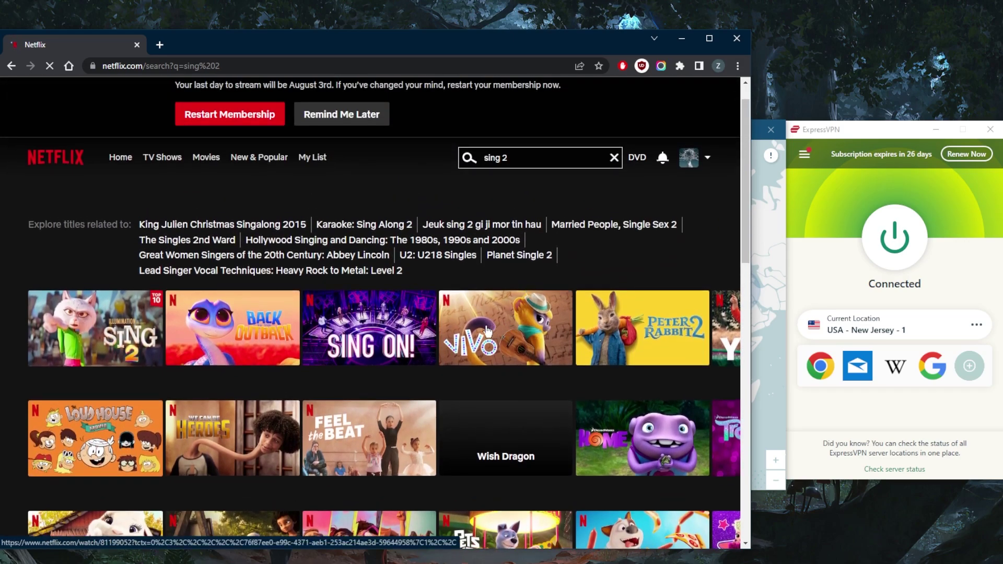
scroll(115, 222, "down", 2)
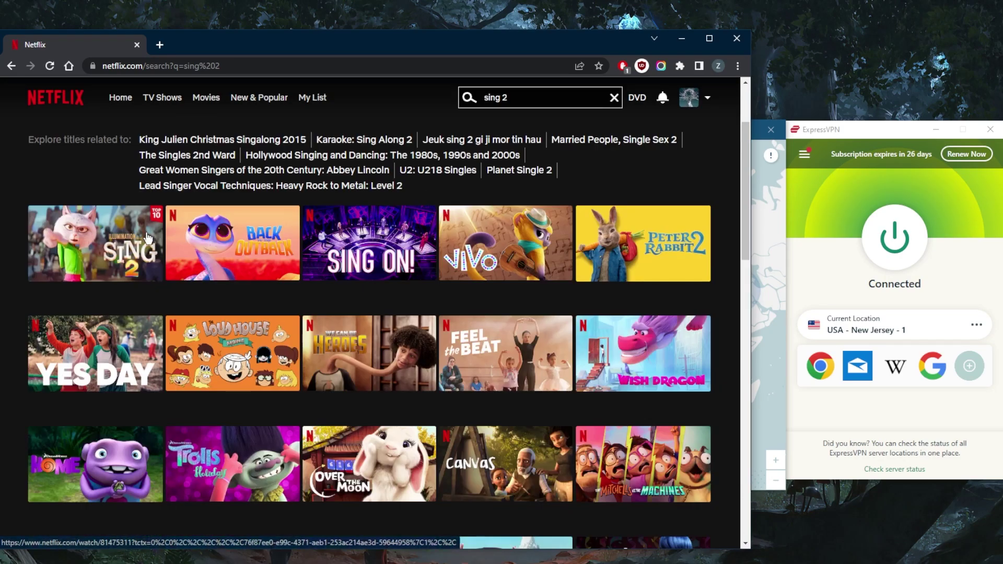
mouse_move(147, 239)
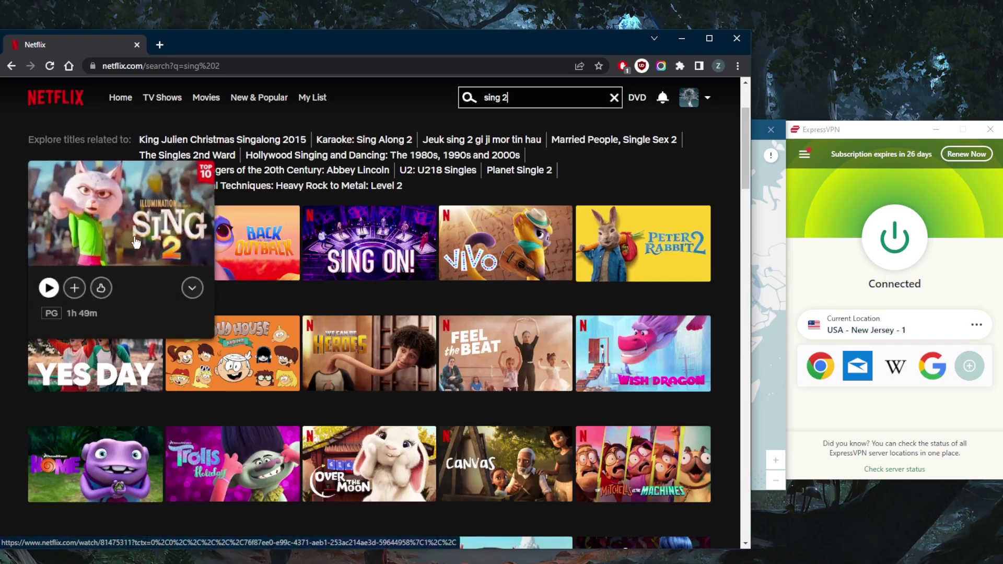
Open Sing 2's detail page with Play, 96% Match, 2021, PG, 1h 49m.
left_click(206, 285)
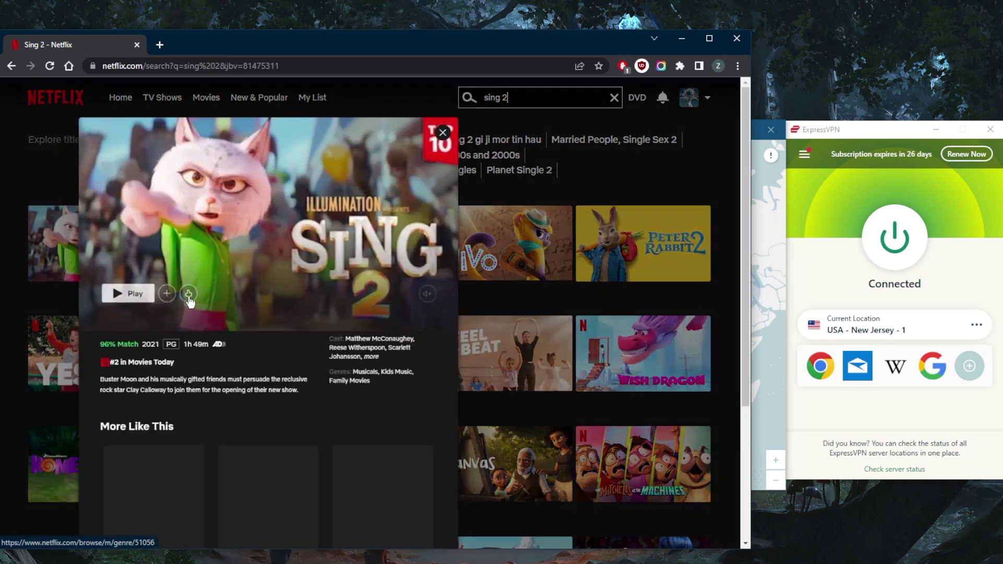
scroll(309, 324, "down", 1)
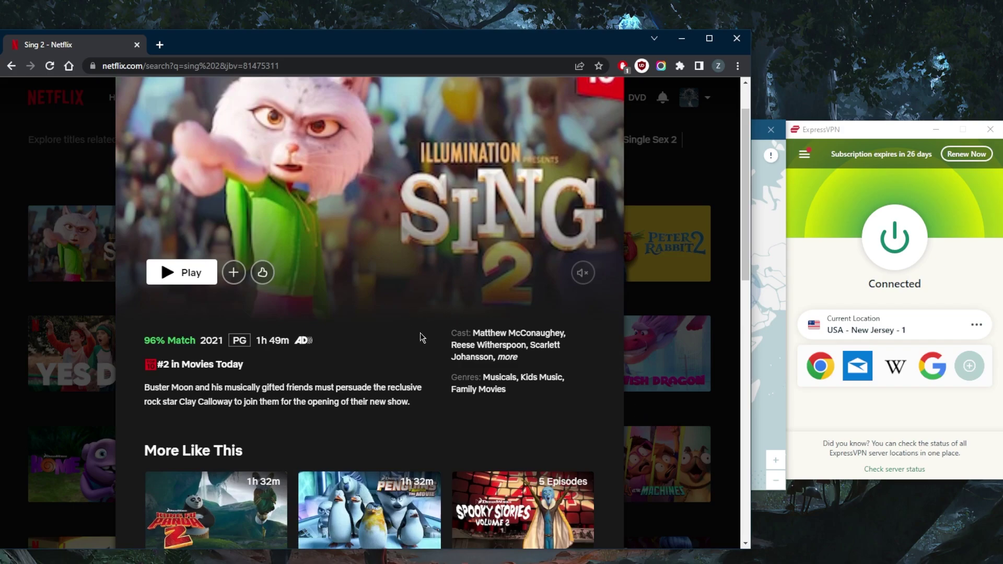
scroll(366, 345, "up", 1)
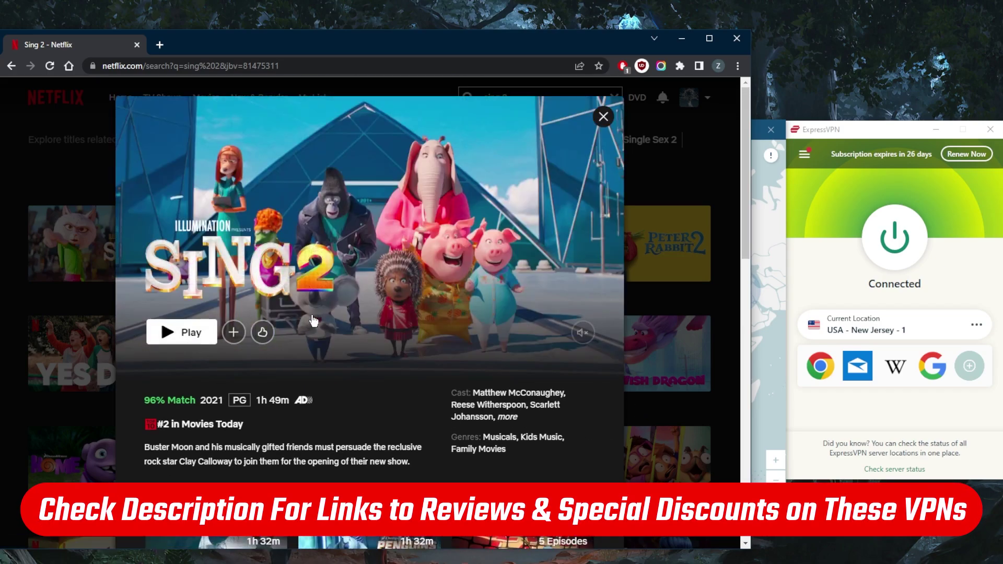